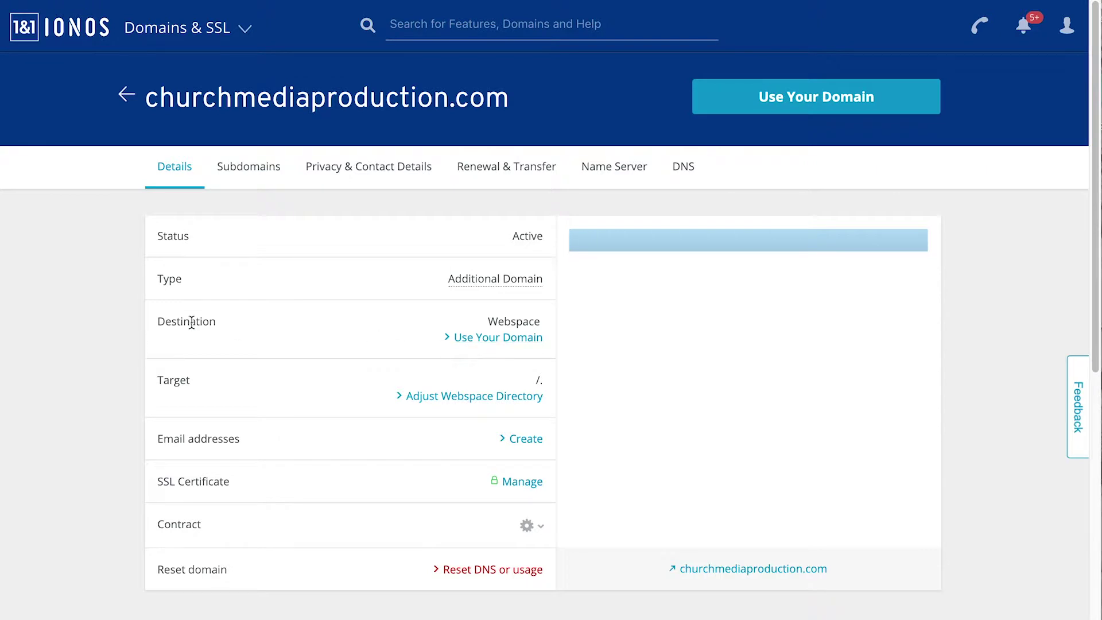
# Open the churchmediaproduction.com domain from the Domains & SSL list.
pyautogui.click(165, 321)
# Open the Use Your Domain options for churchmediaproduction.com from its Destination entry.
pyautogui.doubleClick(166, 320)
pyautogui.click(290, 323)
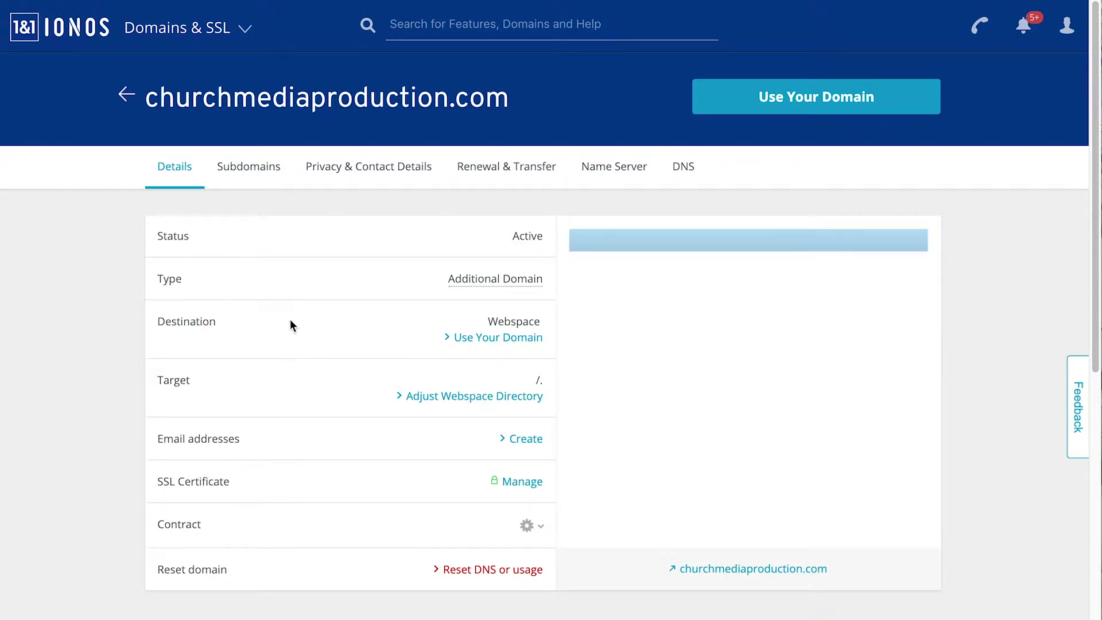
pyautogui.click(476, 342)
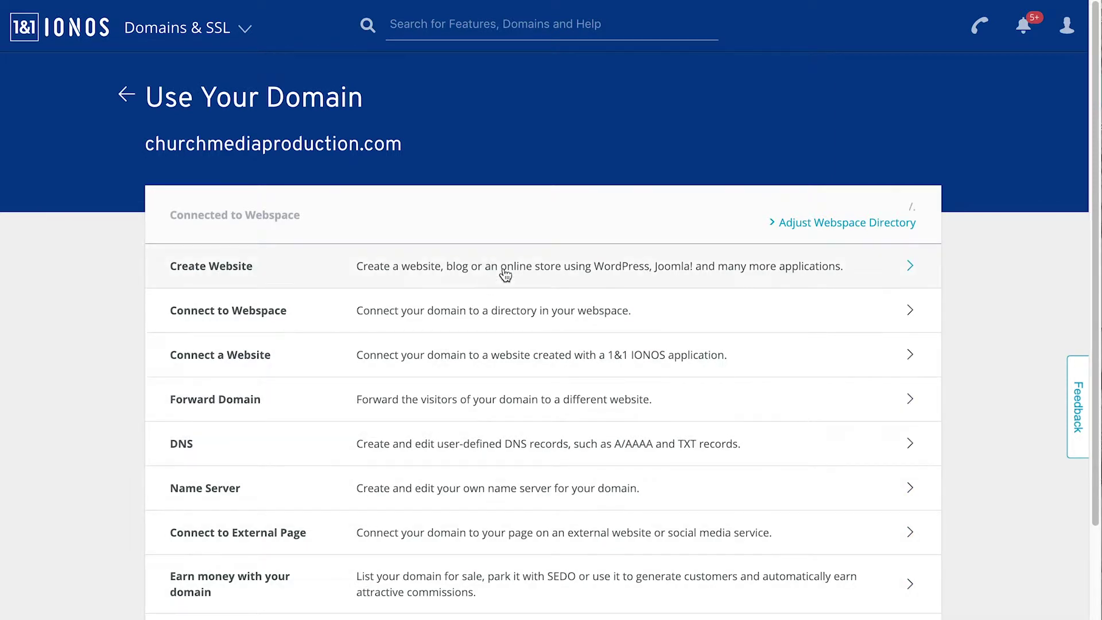
# Choose Create Website for the domain and pick WordPress to begin its installation.
pyautogui.click(801, 276)
pyautogui.scroll(-1, 537, 249)
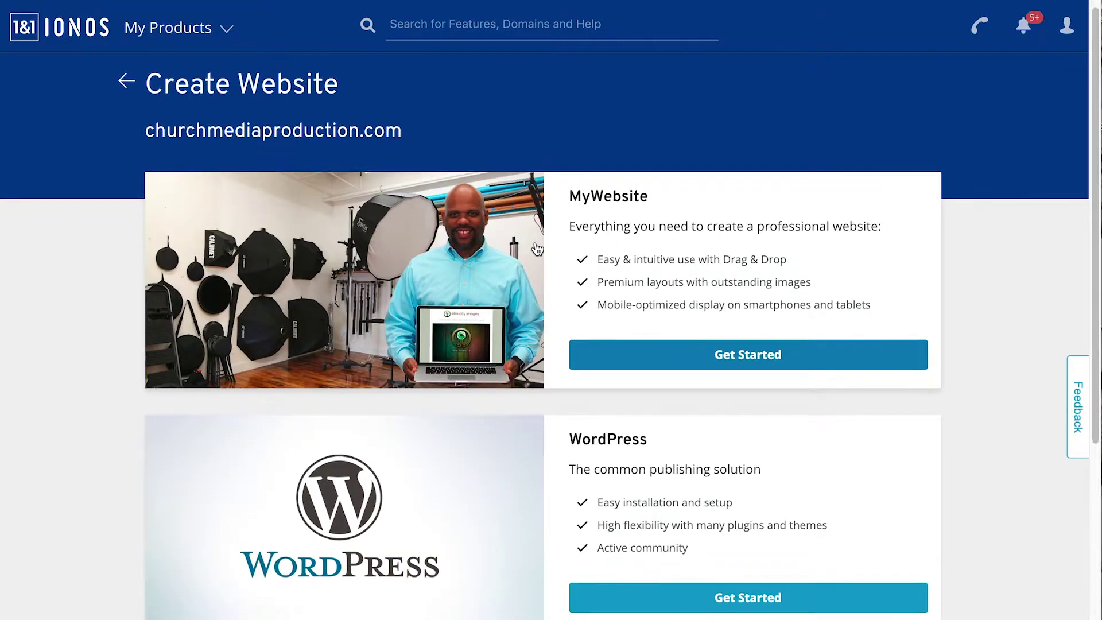
pyautogui.scroll(-3, 386, 290)
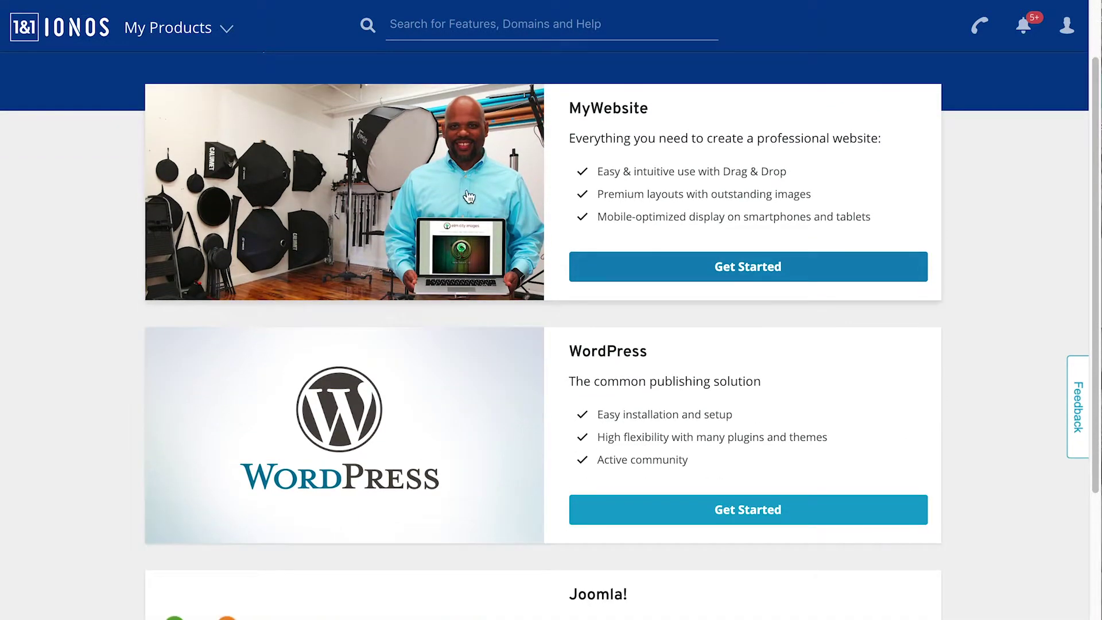
pyautogui.scroll(-5, 440, 327)
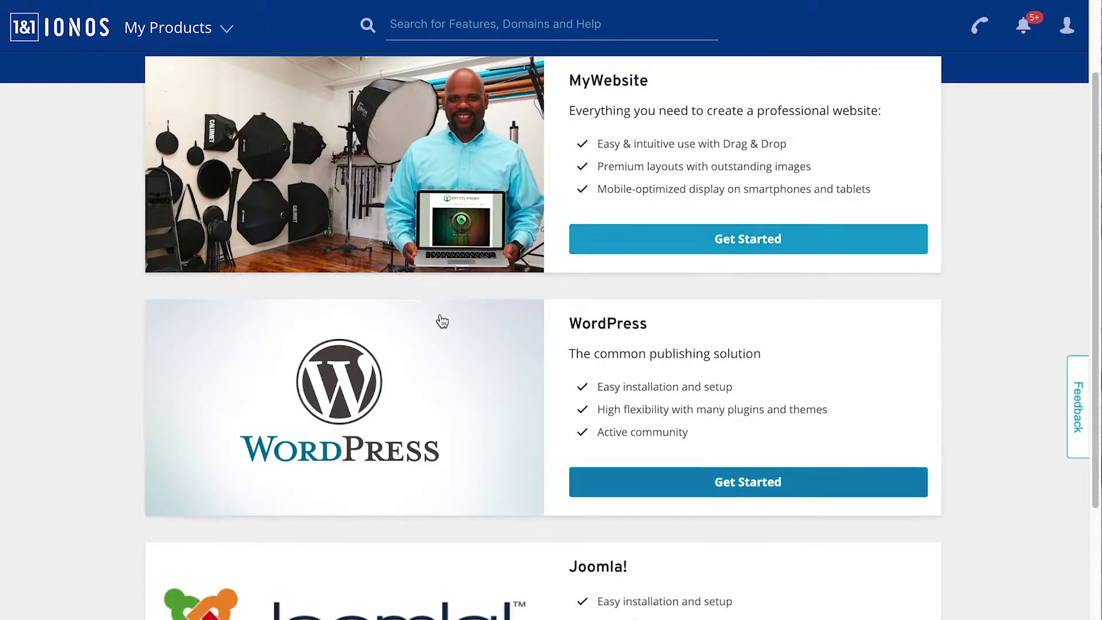
pyautogui.scroll(-5, 439, 323)
pyautogui.scroll(6, 509, 394)
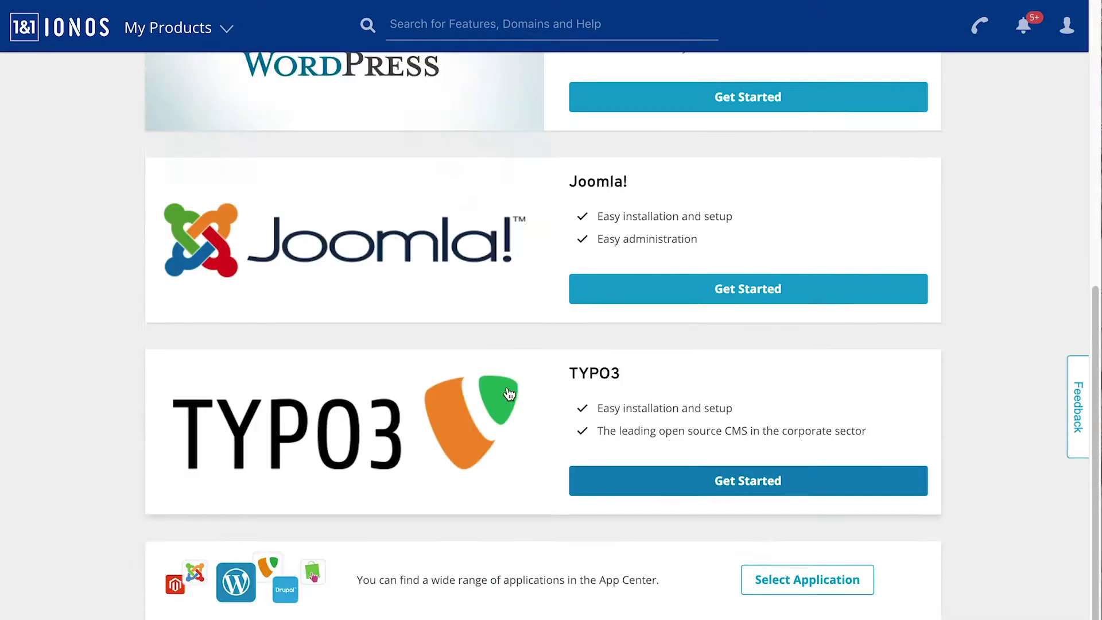
pyautogui.scroll(5, 509, 394)
pyautogui.click(637, 595)
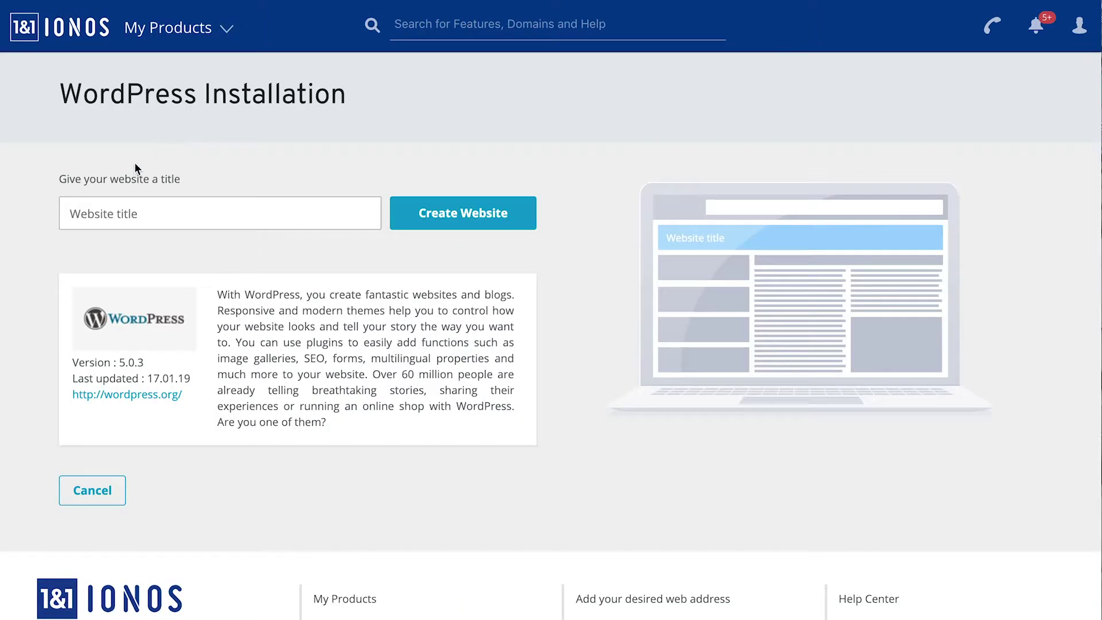
pyautogui.click(76, 202)
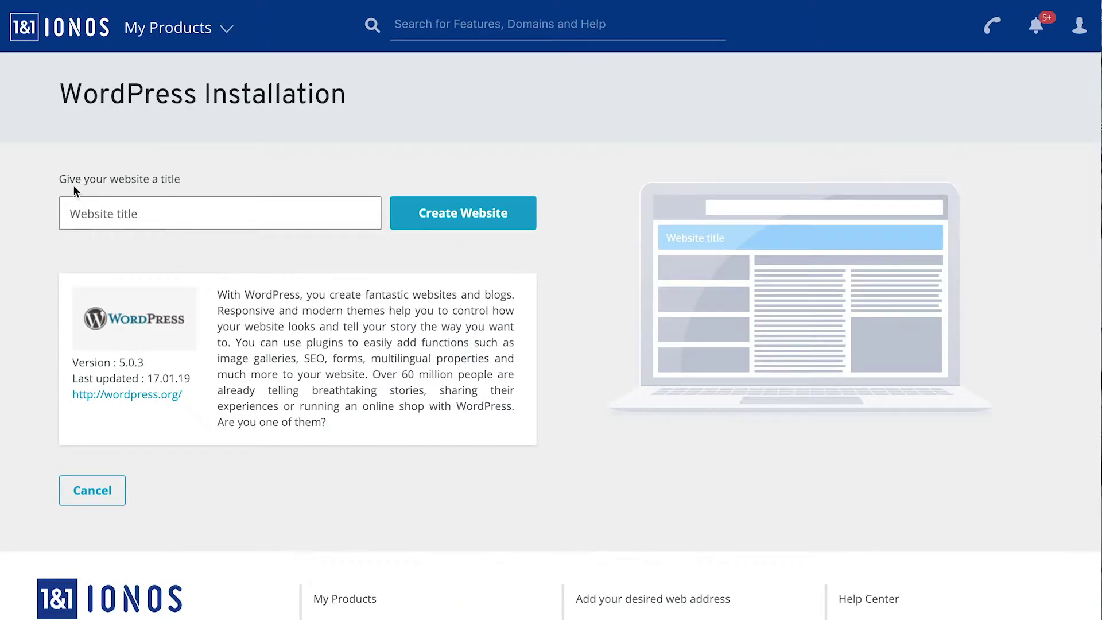
# Title the WordPress site 'Church Media Production' and create it.
pyautogui.click(116, 211)
pyautogui.write('Church Media Produ')
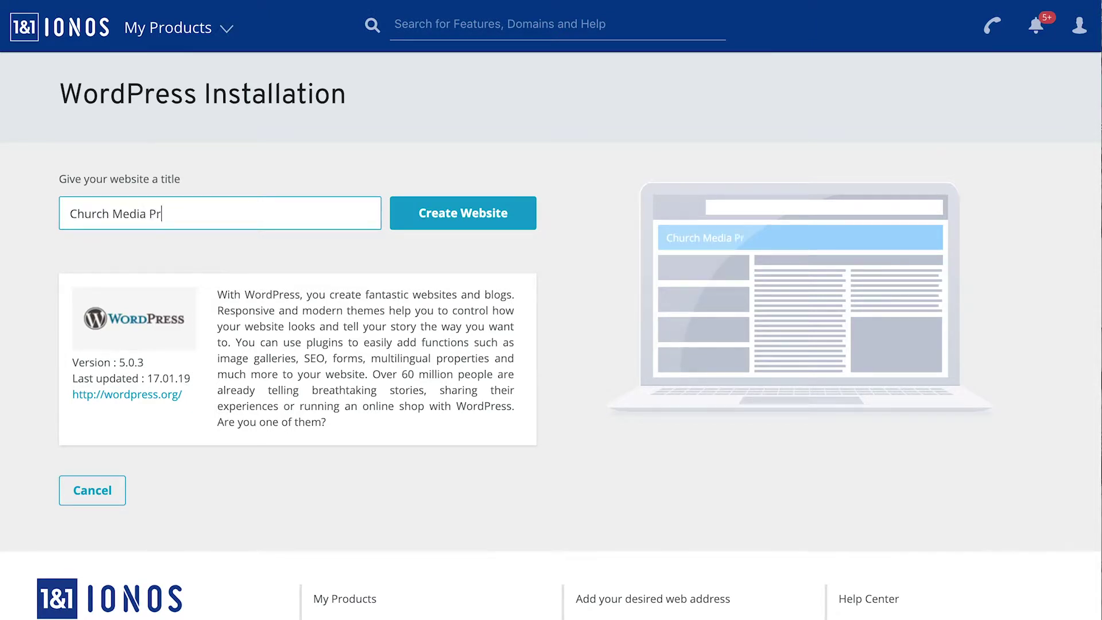
pyautogui.write('ction')
pyautogui.click(435, 222)
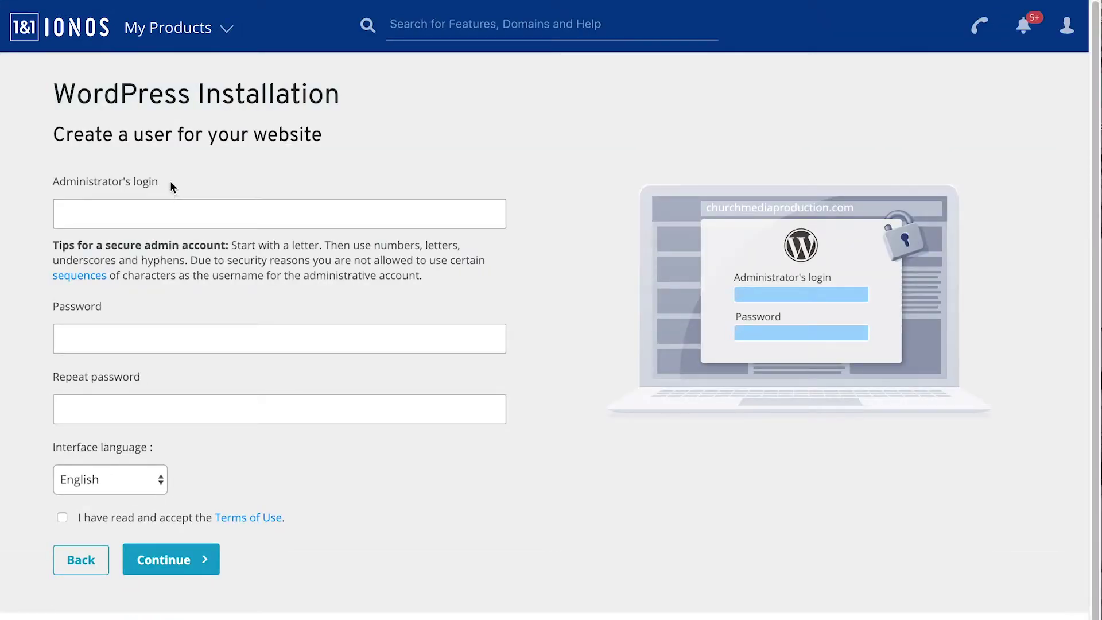
# Enter the administrator login and password, accept the Terms of Use, and continue.
pyautogui.moveTo(54, 180); pyautogui.dragTo(153, 180)
pyautogui.click(108, 203)
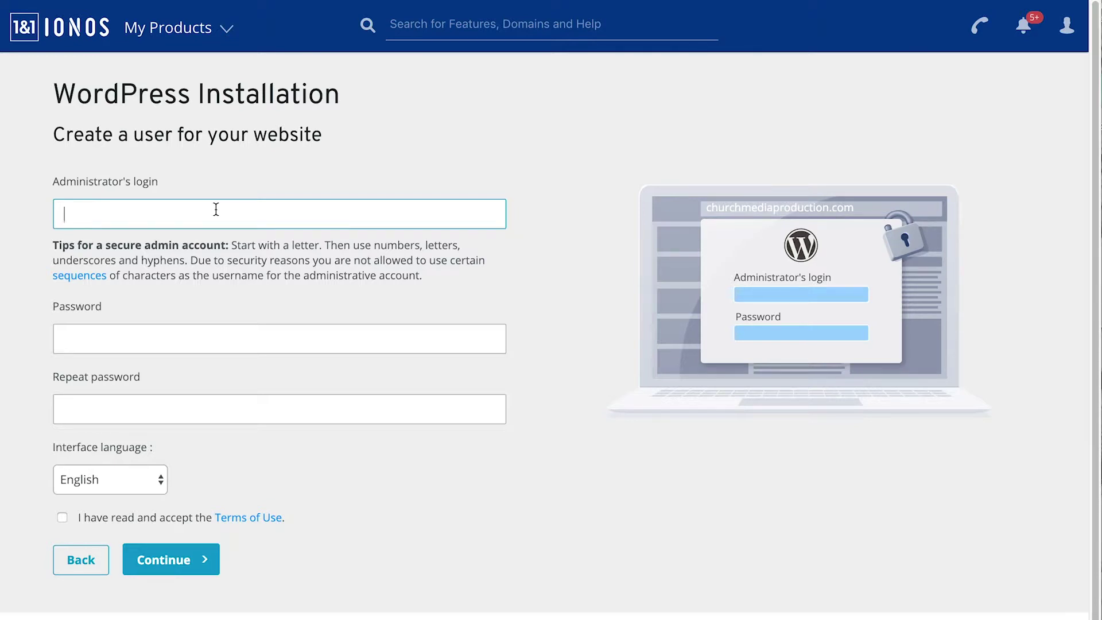
pyautogui.click(63, 518)
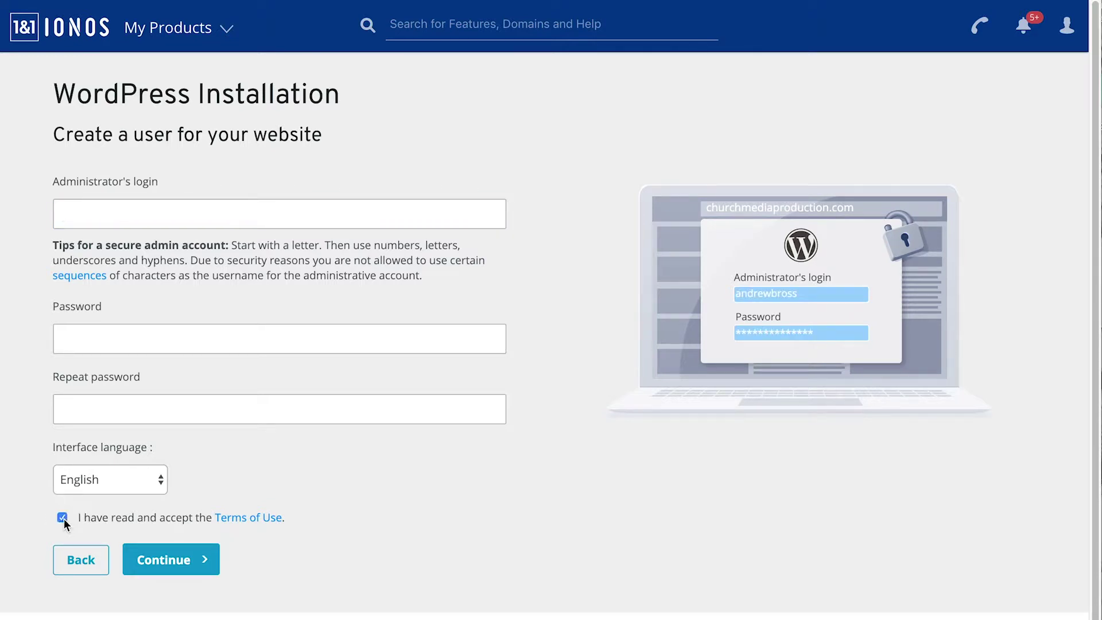
pyautogui.click(198, 562)
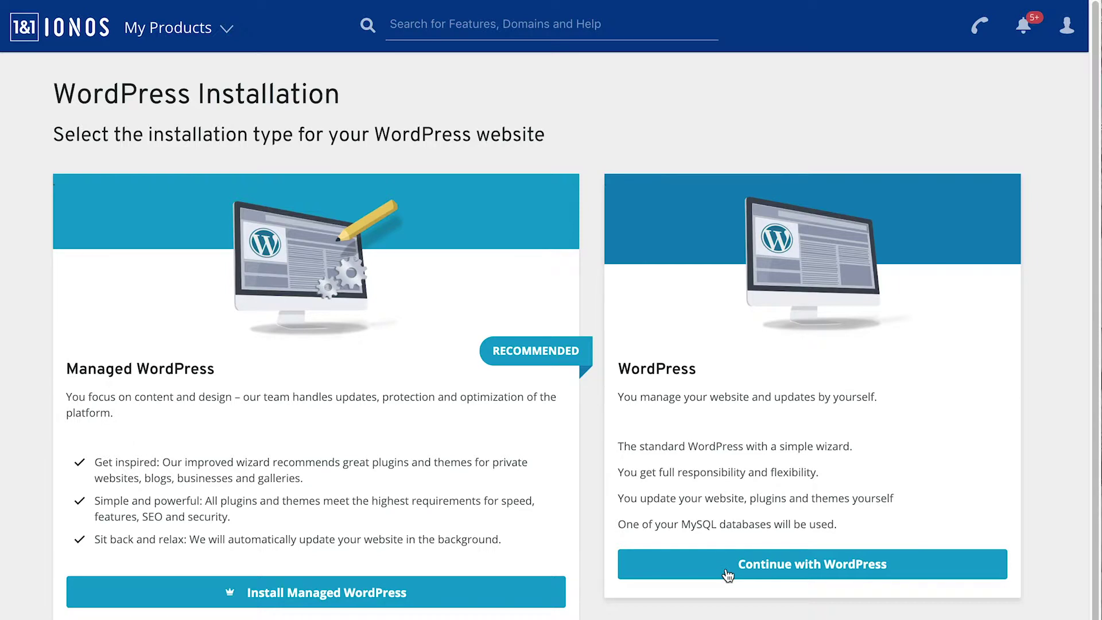
# Choose standard WordPress 5.0.3 instead of Managed WordPress and let it install.
pyautogui.click(728, 576)
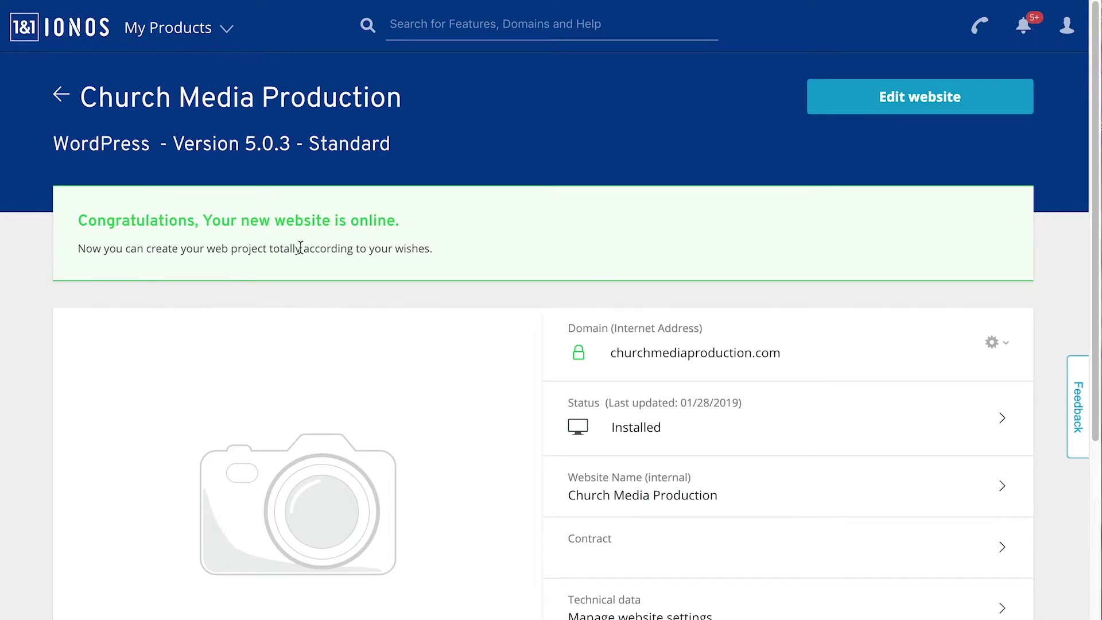
# Scroll the Church Media Production overview to reach Edit website and the WordPress login.
pyautogui.scroll(-1, 505, 284)
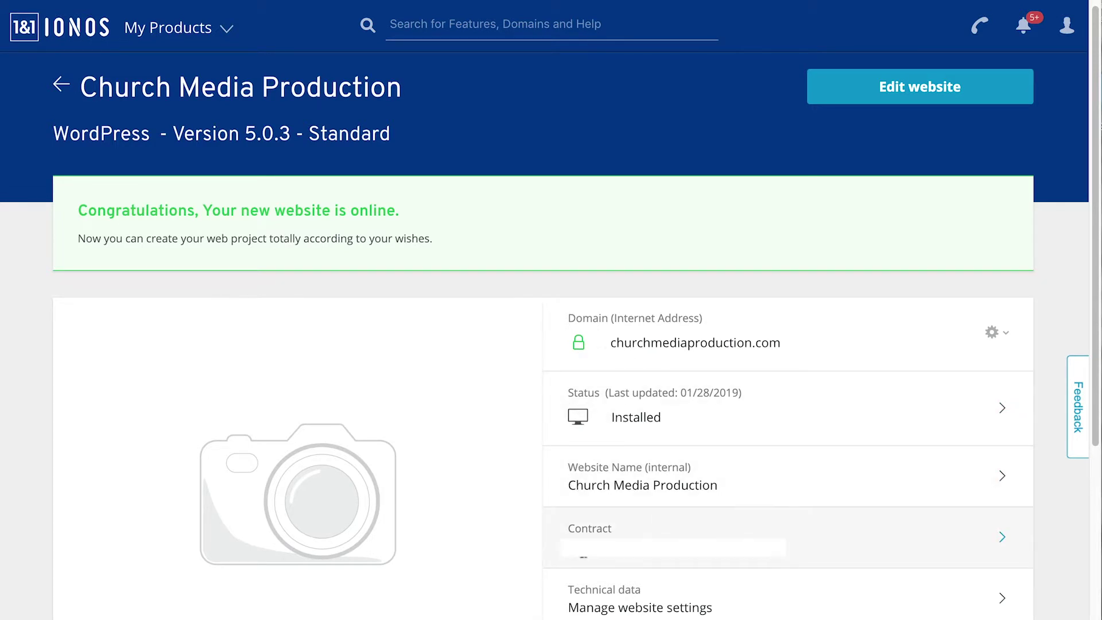
pyautogui.scroll(-2, 549, 400)
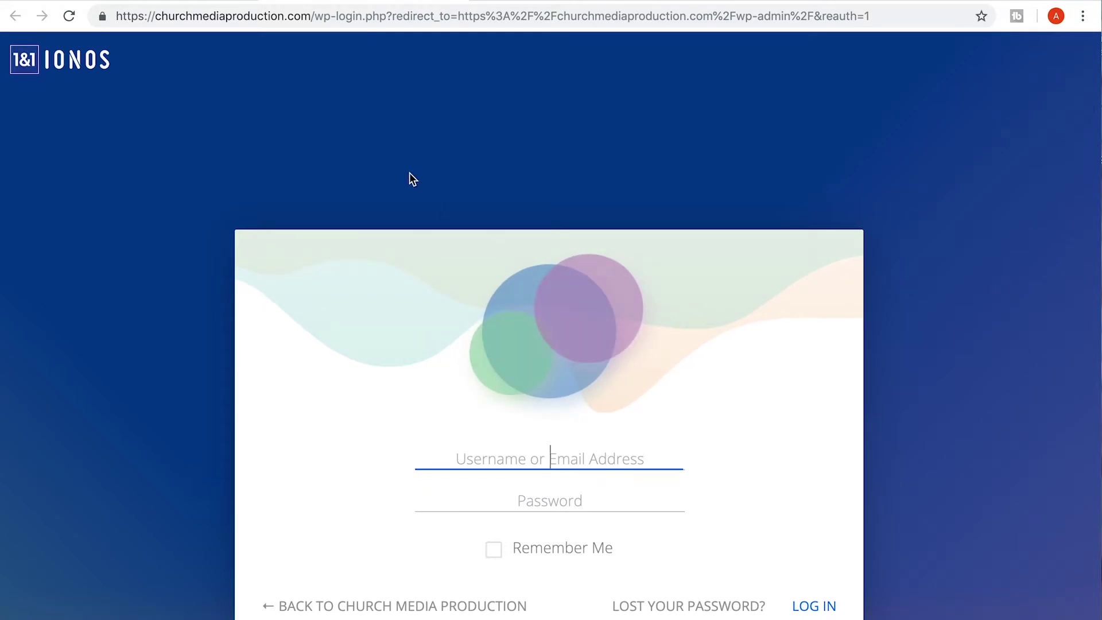
# Load churchmediaproduction.com/wp-admin, log in, and skip the 1&1 IONOS welcome setup.
pyautogui.moveTo(315, 18); pyautogui.dragTo(852, 3)
pyautogui.press('BackSpace')
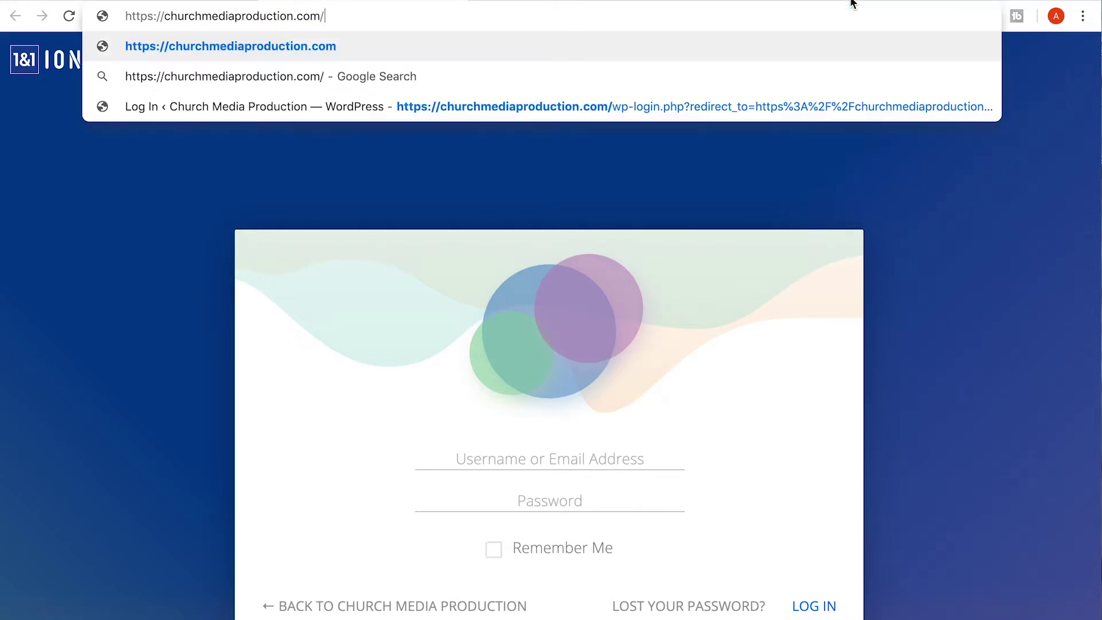
pyautogui.press('BackSpace')
pyautogui.write('/w')
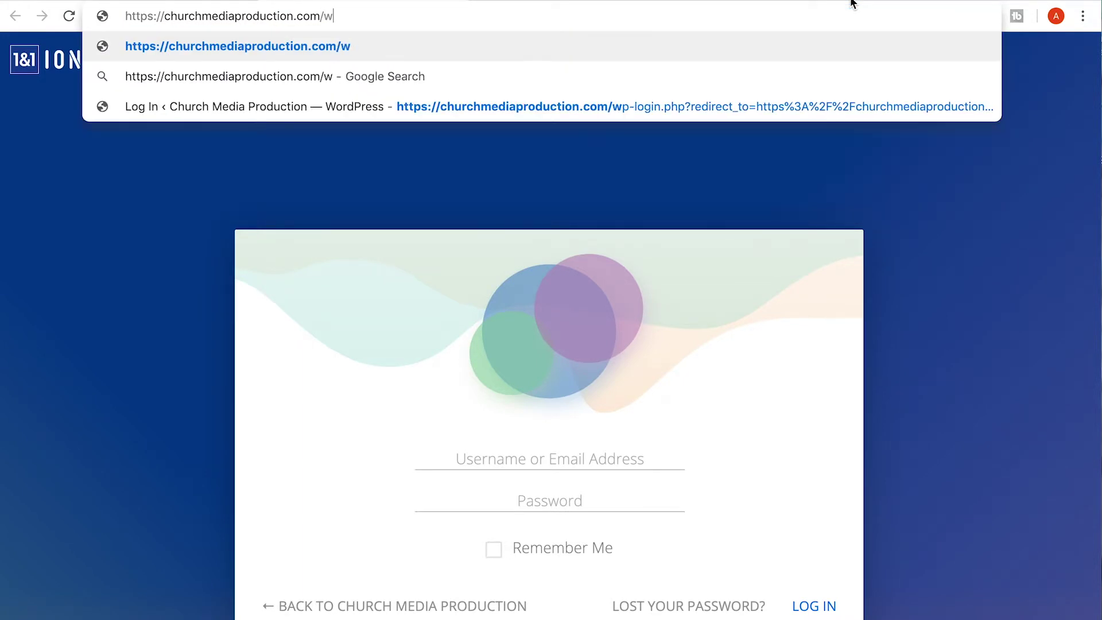
pyautogui.write('p-admin')
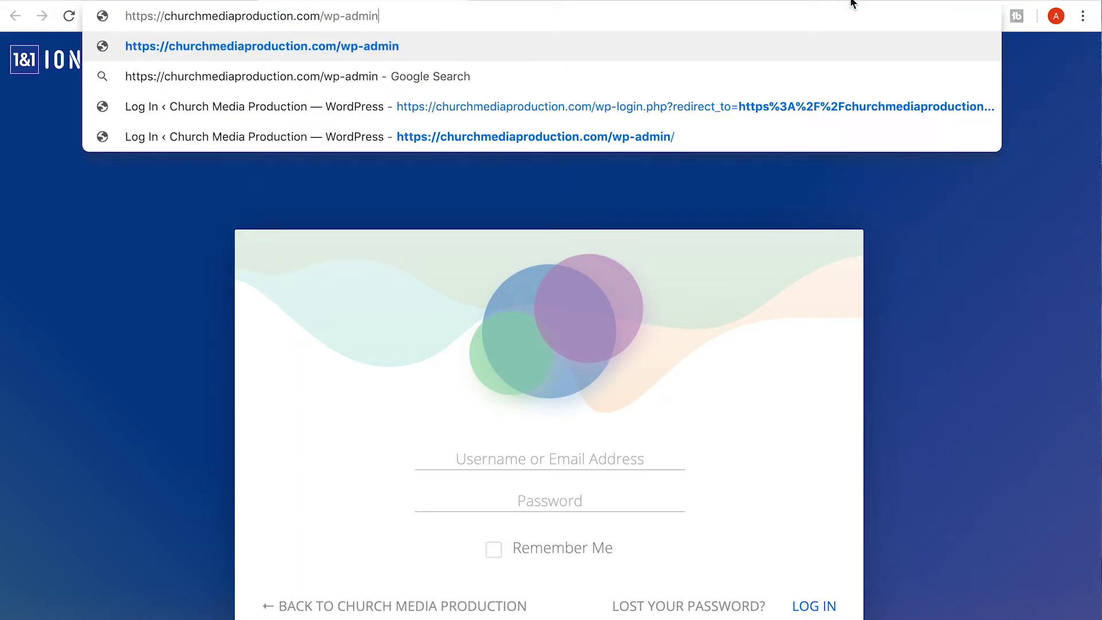
pyautogui.press('Return')
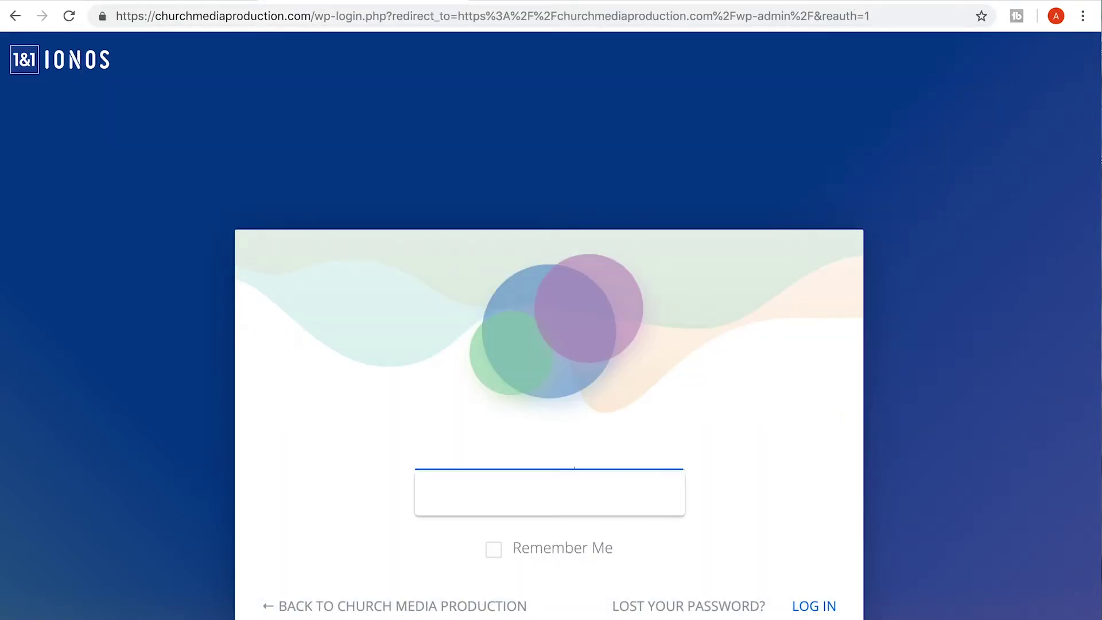
pyautogui.click(554, 500)
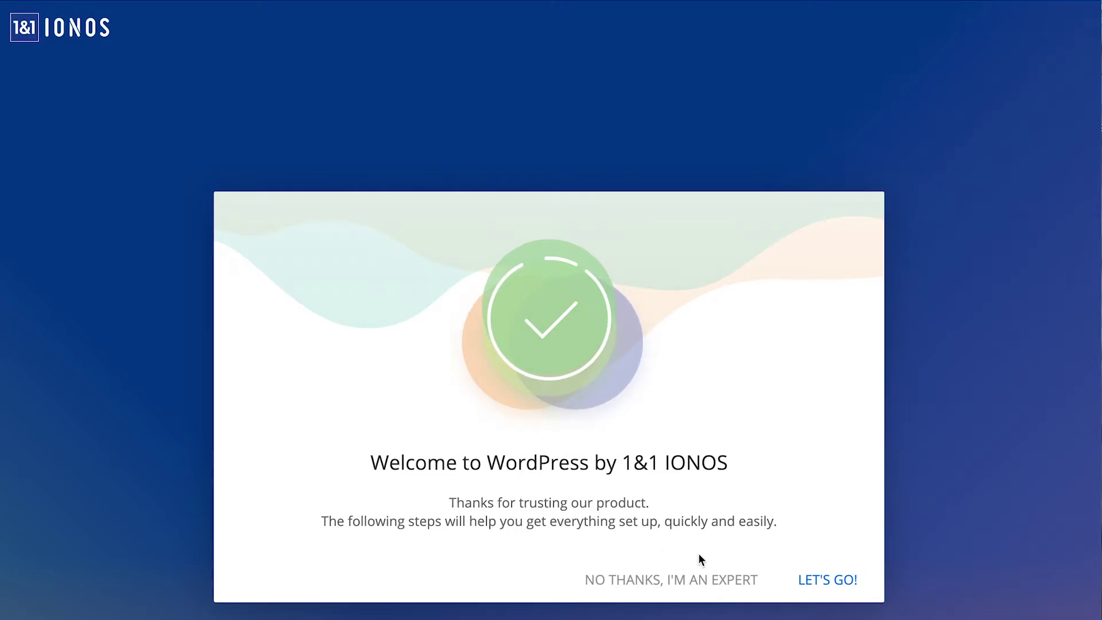
pyautogui.click(634, 582)
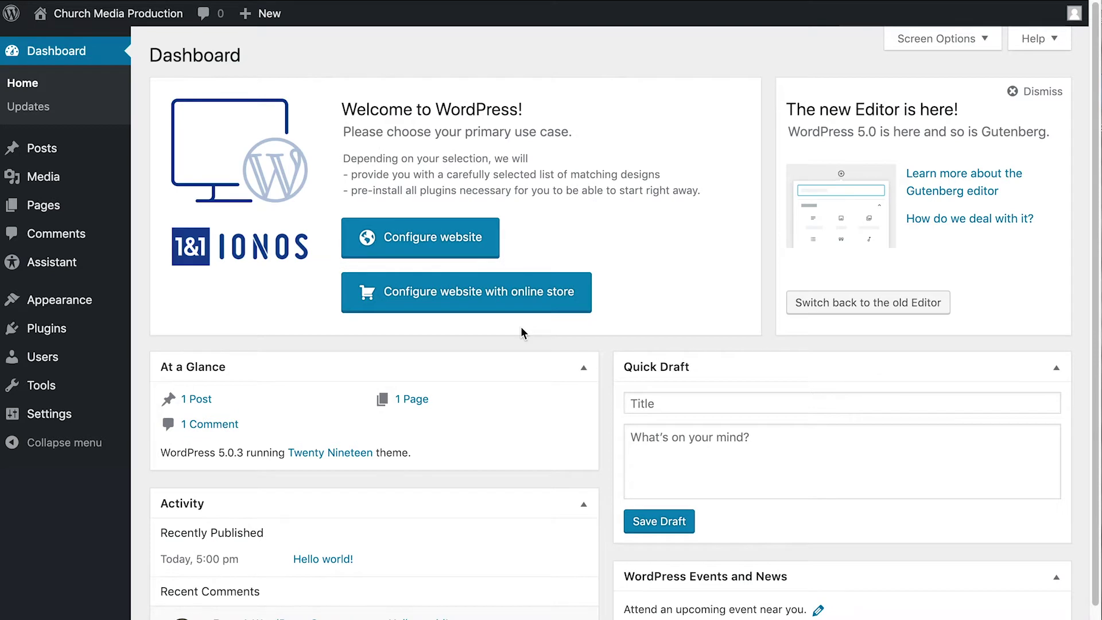
pyautogui.scroll(-4, 522, 327)
pyautogui.scroll(4, 522, 327)
pyautogui.moveTo(91, 17)
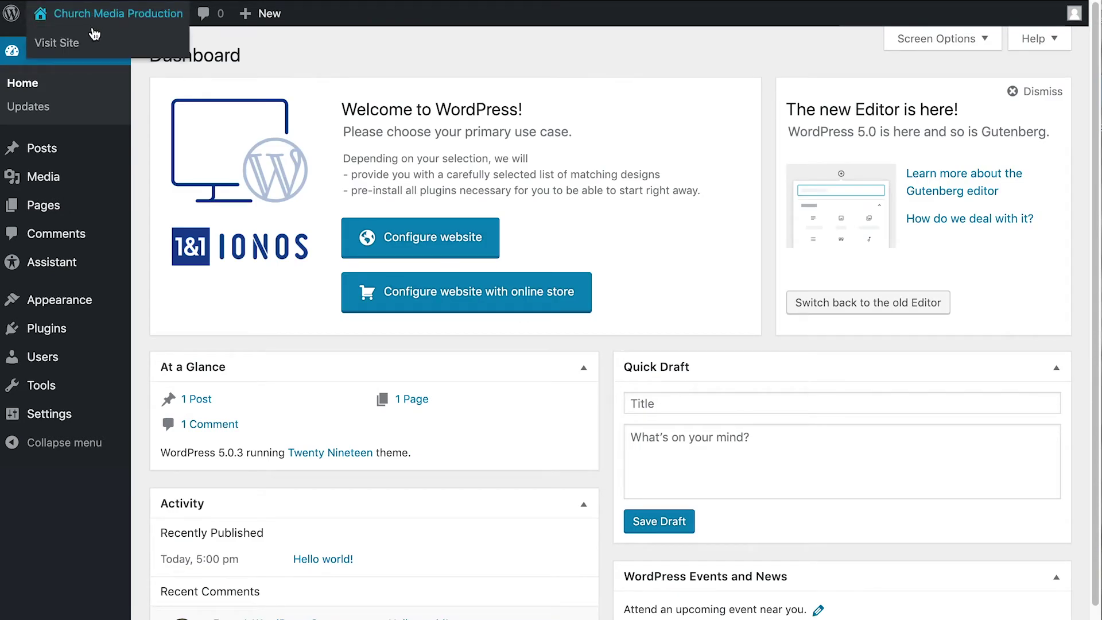
pyautogui.rightClick(92, 35)
pyautogui.click(121, 43)
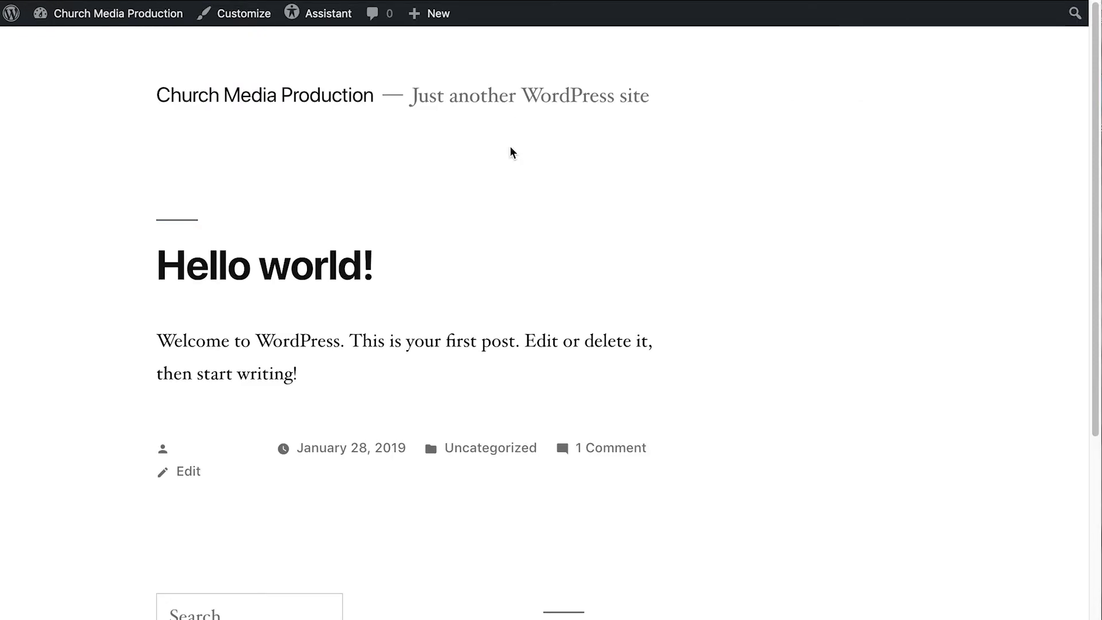
pyautogui.scroll(-5, 513, 189)
pyautogui.scroll(-5, 514, 185)
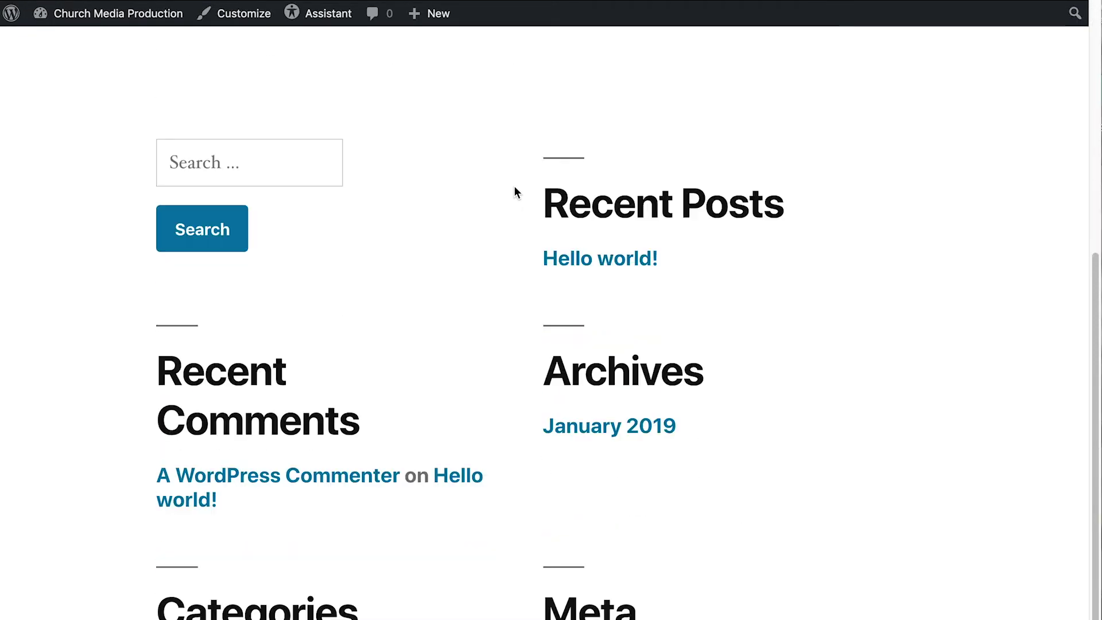
pyautogui.scroll(10, 517, 184)
pyautogui.scroll(-10, 518, 190)
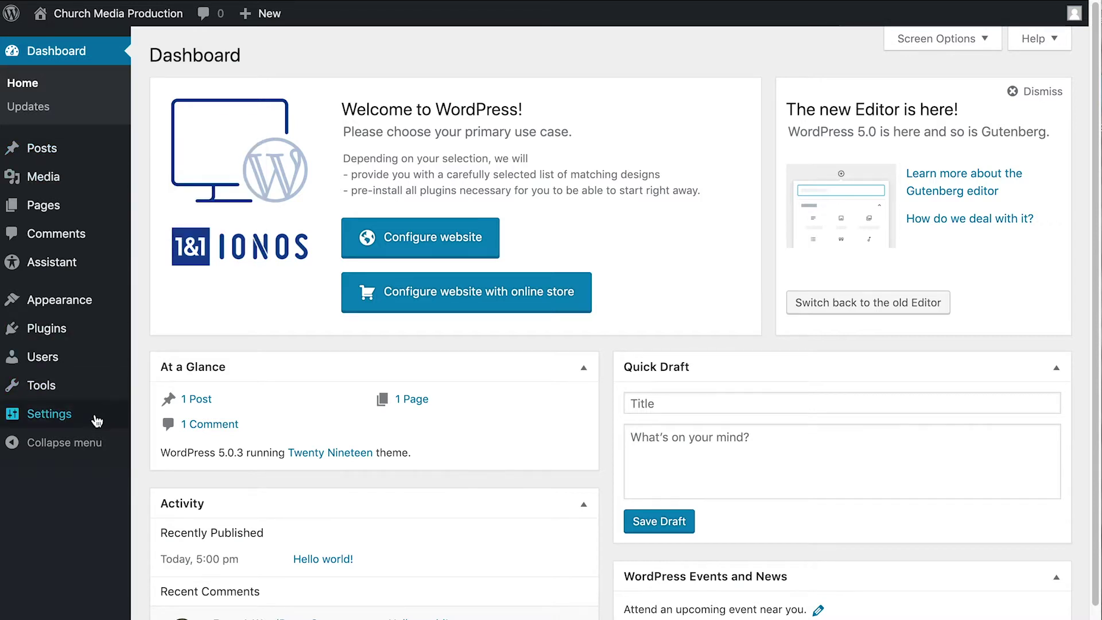
# On Settings > General, replace the tagline with 'Production help, on a budget.'.
pyautogui.moveTo(95, 419)
pyautogui.click(151, 421)
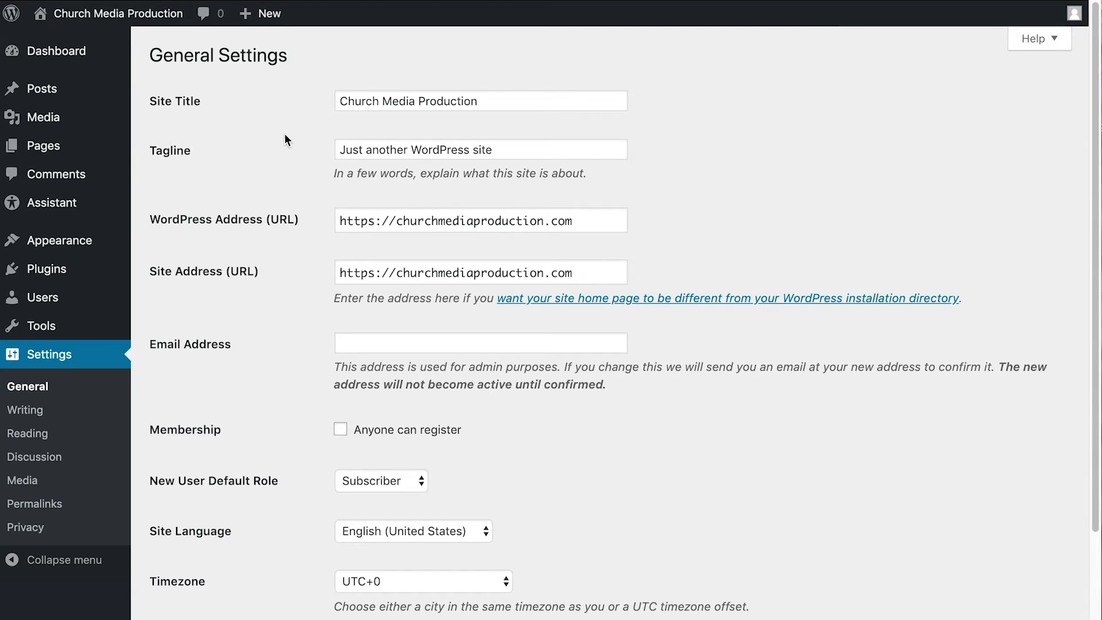
pyautogui.moveTo(495, 151); pyautogui.dragTo(324, 150)
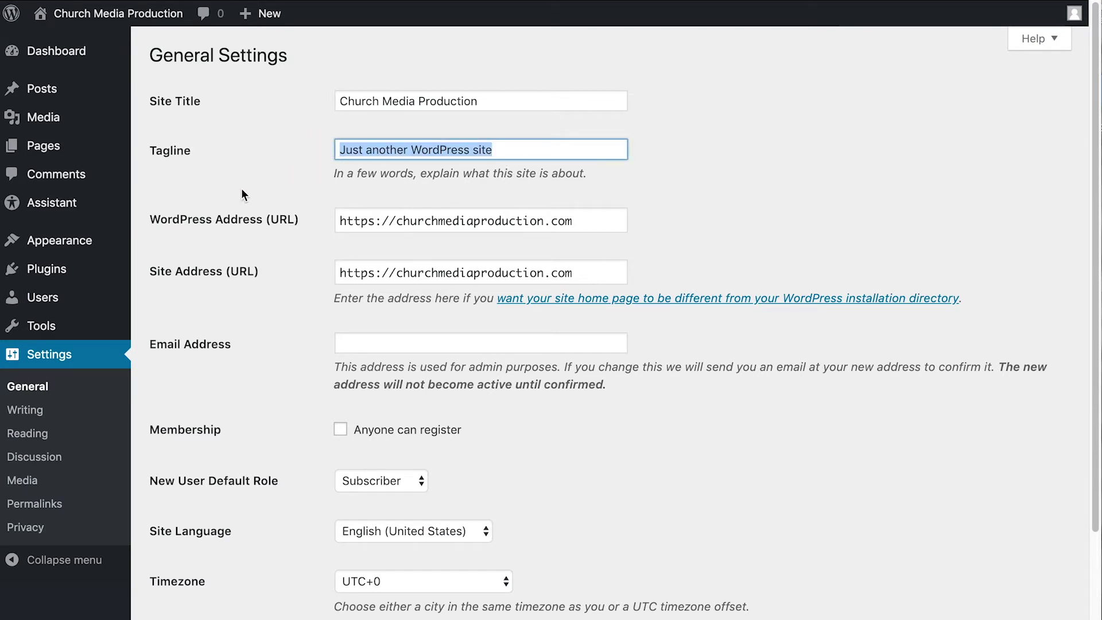
pyautogui.write('Production help, on a budget.')
pyautogui.scroll(-2, 305, 169)
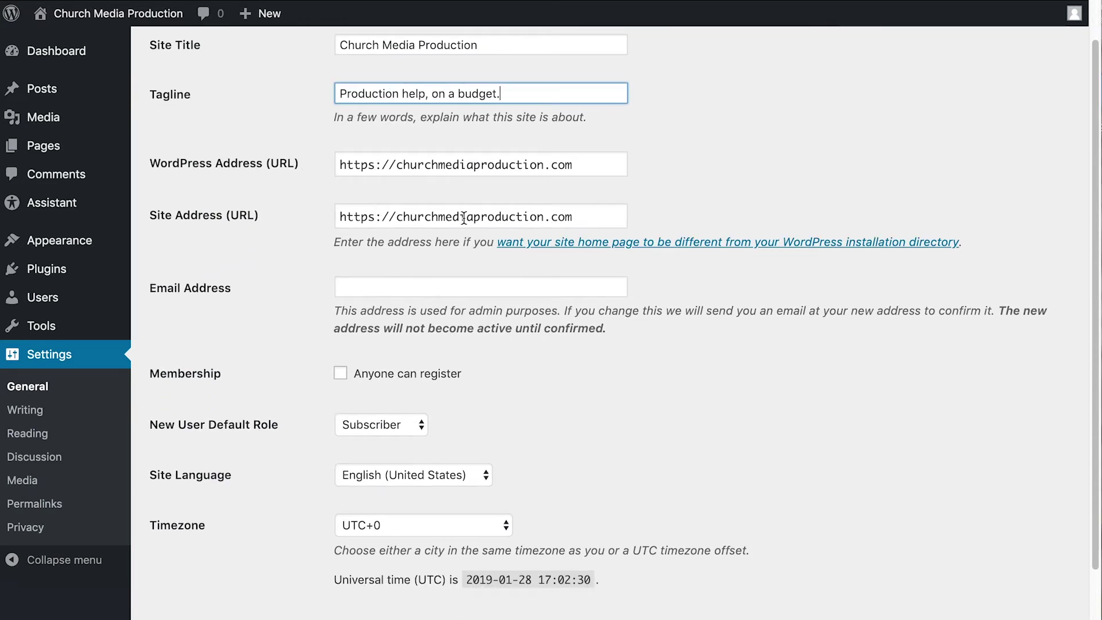
pyautogui.scroll(-2, 260, 165)
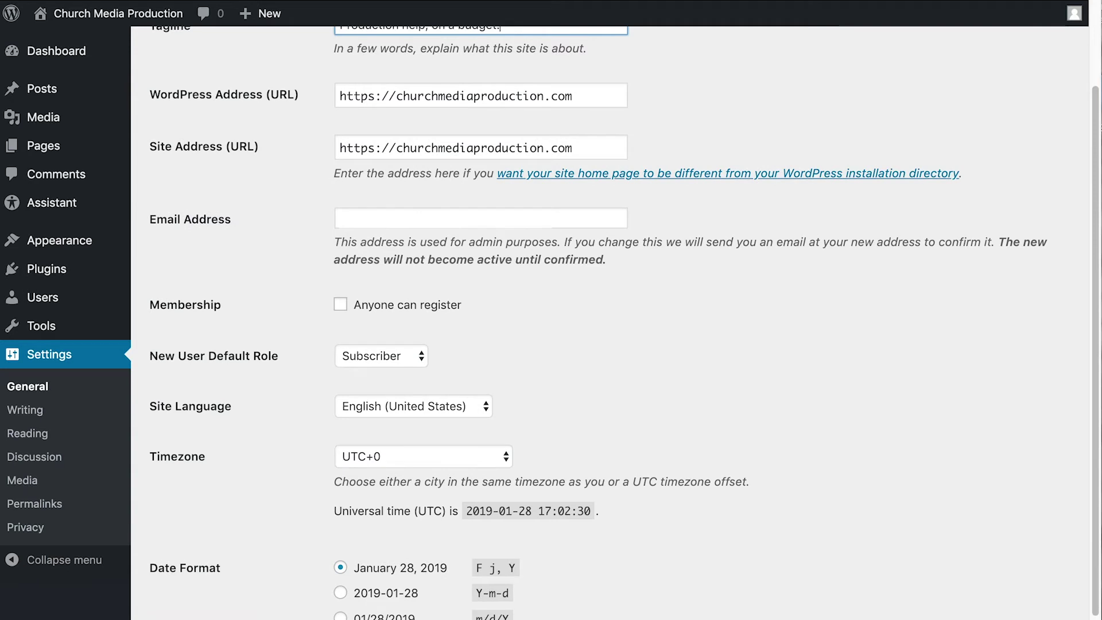
# Enter the admin email address, set the timezone to UTC+5, and save the settings.
pyautogui.click(369, 221)
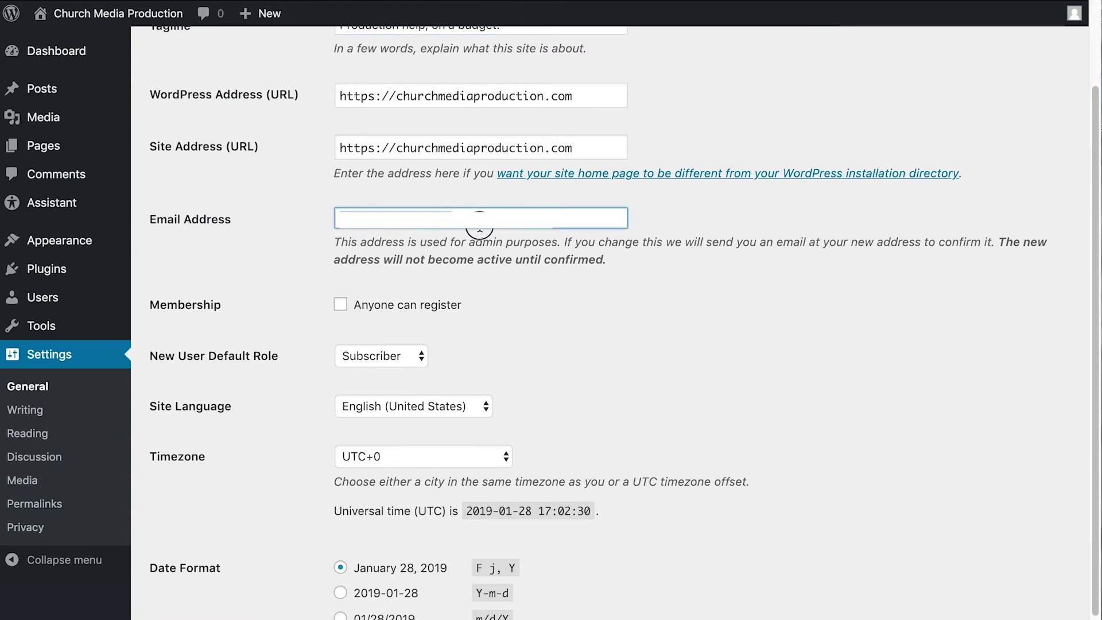
pyautogui.scroll(-4, 338, 220)
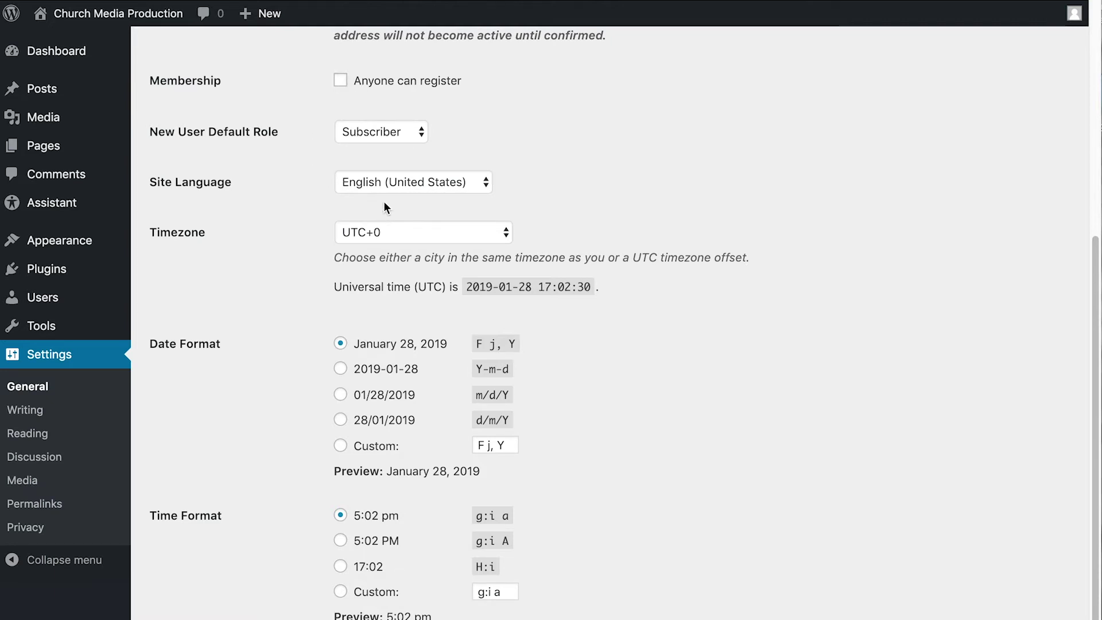
pyautogui.click(417, 232)
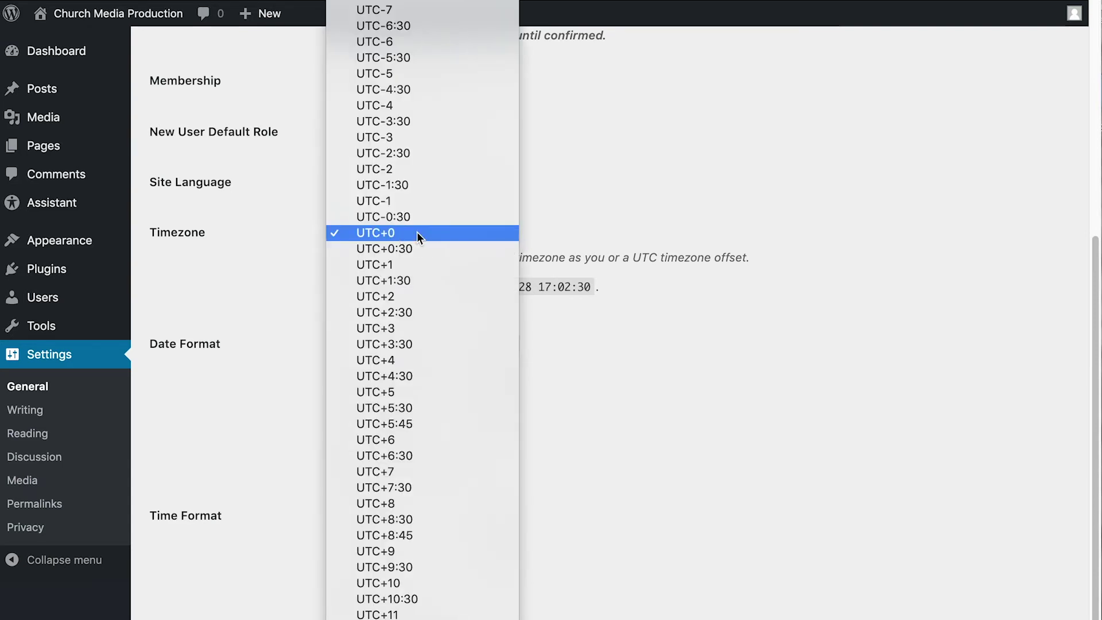
pyautogui.click(406, 394)
pyautogui.click(722, 252)
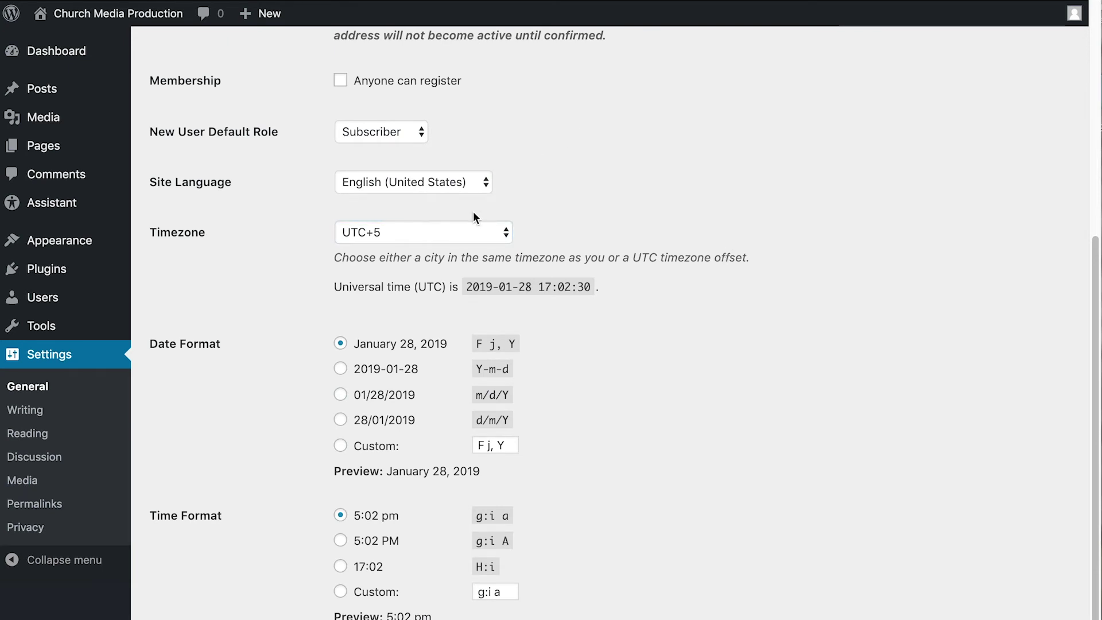
pyautogui.scroll(-1, 473, 212)
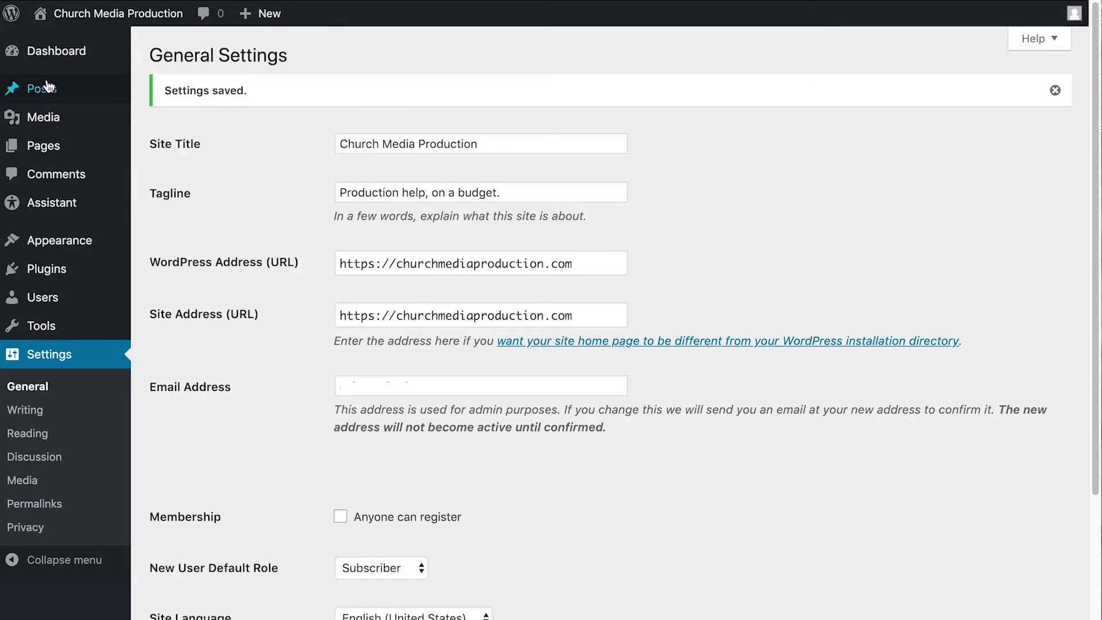
# Browse All Posts and All Pages, ending on the All Users list.
pyautogui.moveTo(44, 87)
pyautogui.click(165, 95)
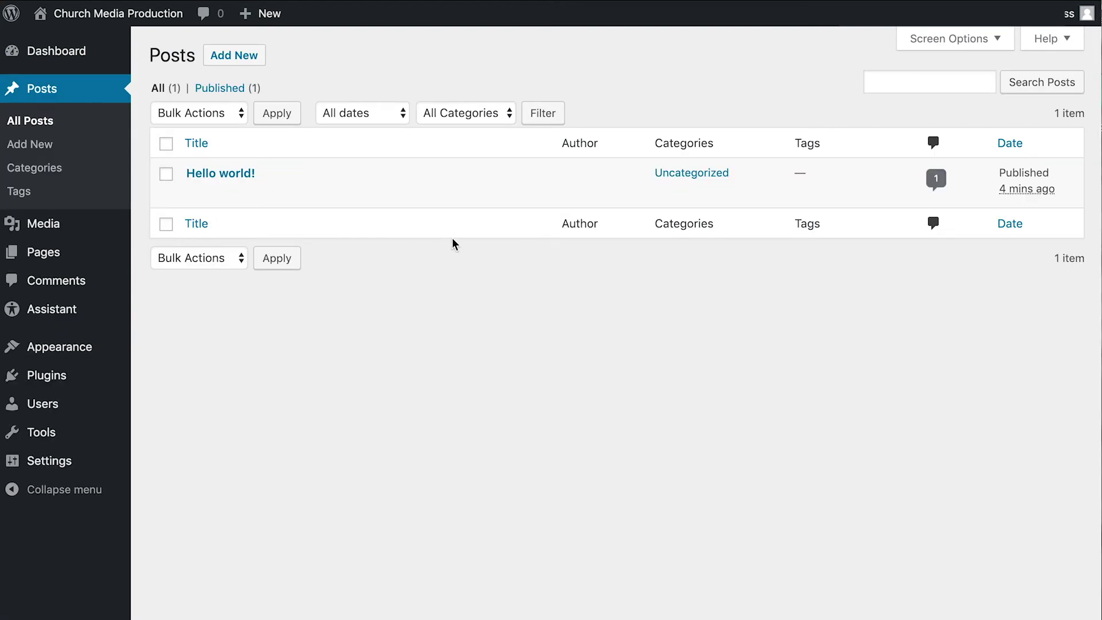
pyautogui.moveTo(62, 250)
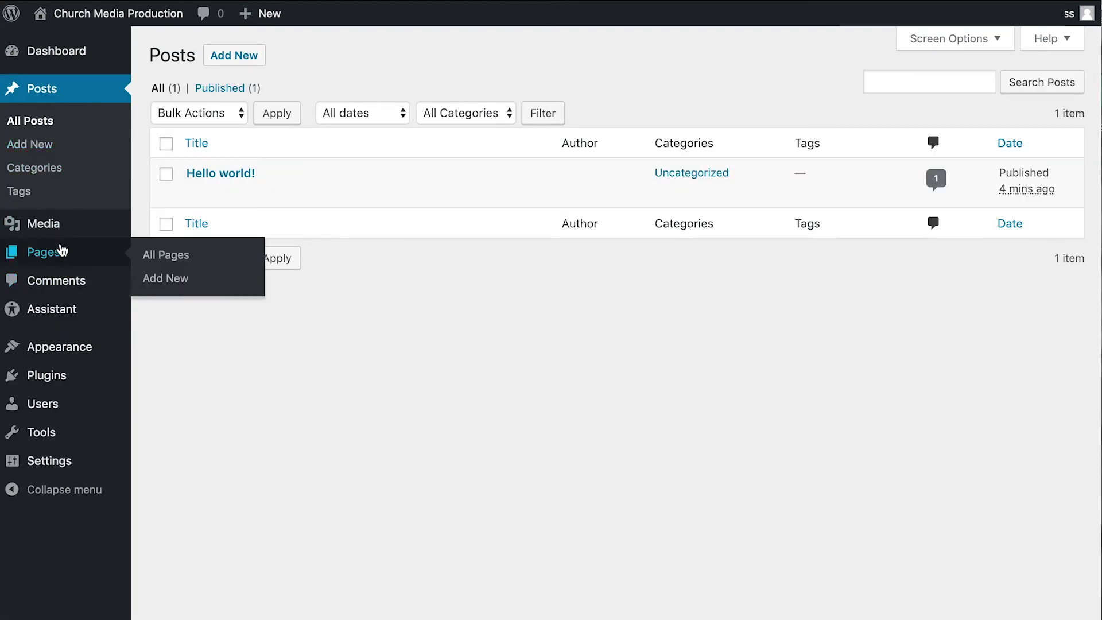
pyautogui.click(219, 258)
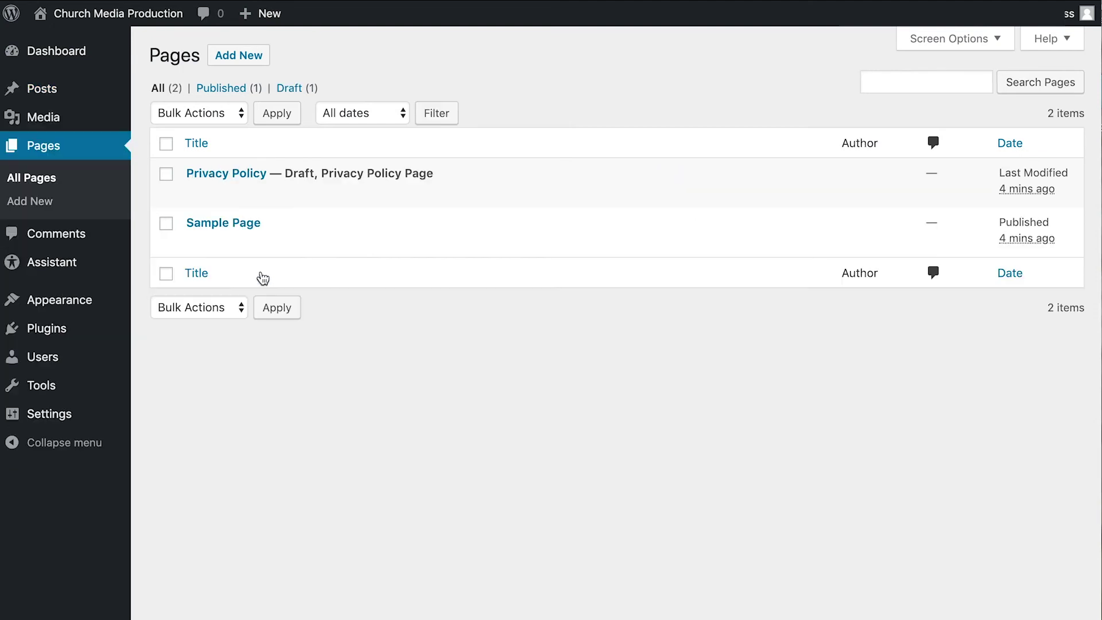
pyautogui.moveTo(74, 367)
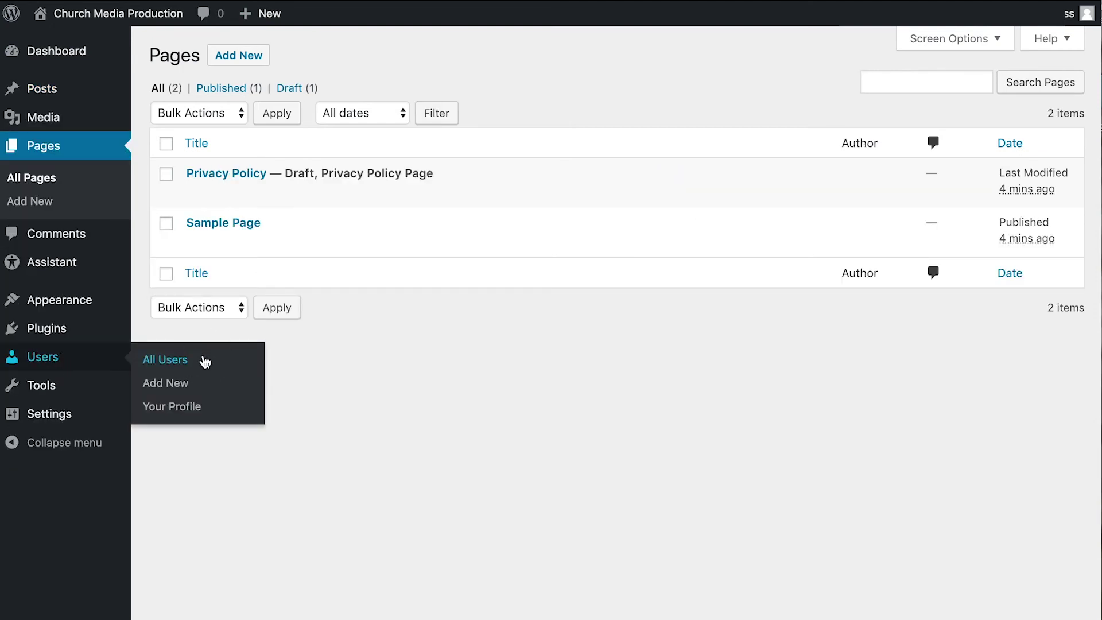
pyautogui.click(205, 362)
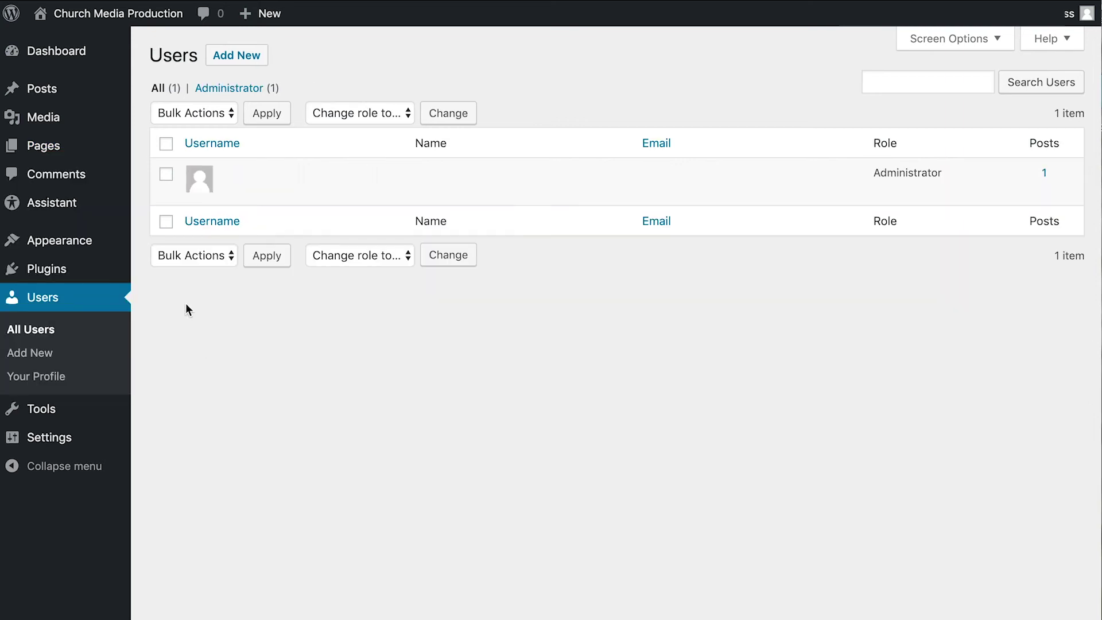